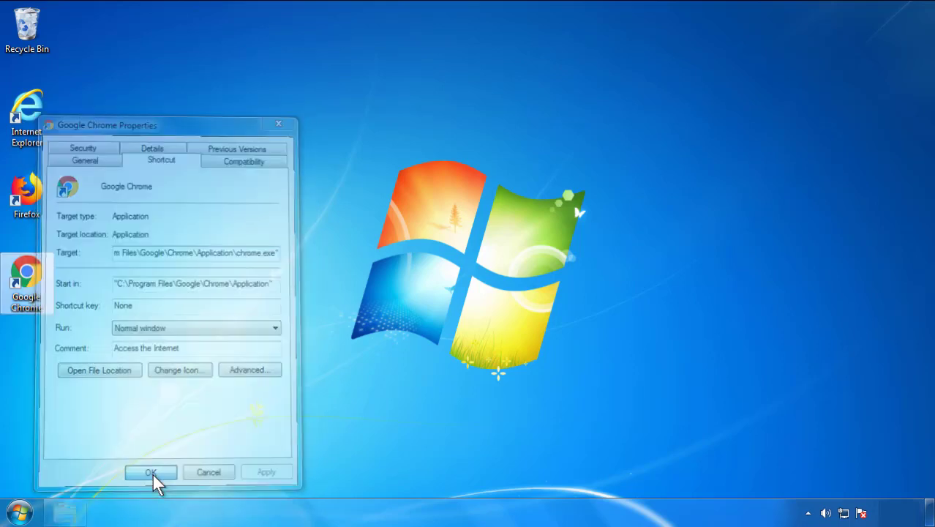
Confirm and close the Google Chrome shortcut Properties dialog with OK.
left_click(21, 511)
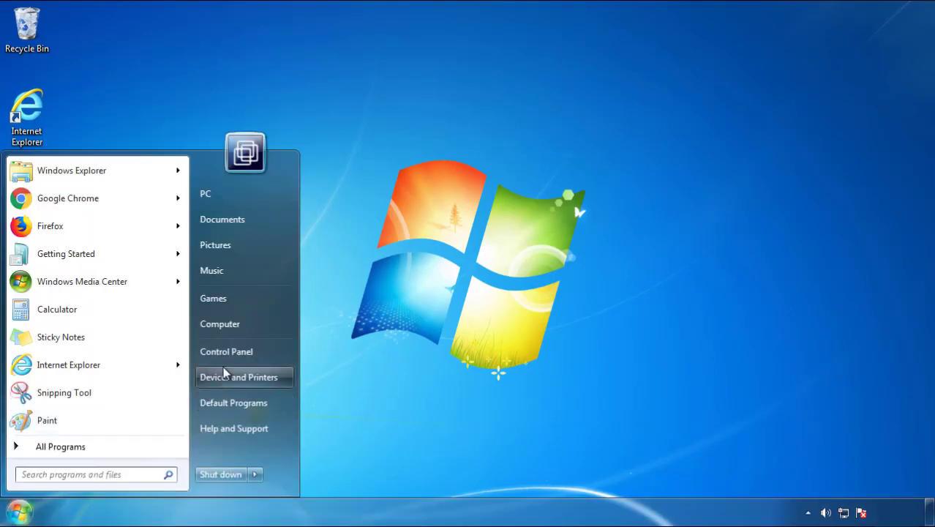
Uninstall SearchMine 2.00 from Programs and Features, sorted newest first, then close the window.
left_click(235, 349)
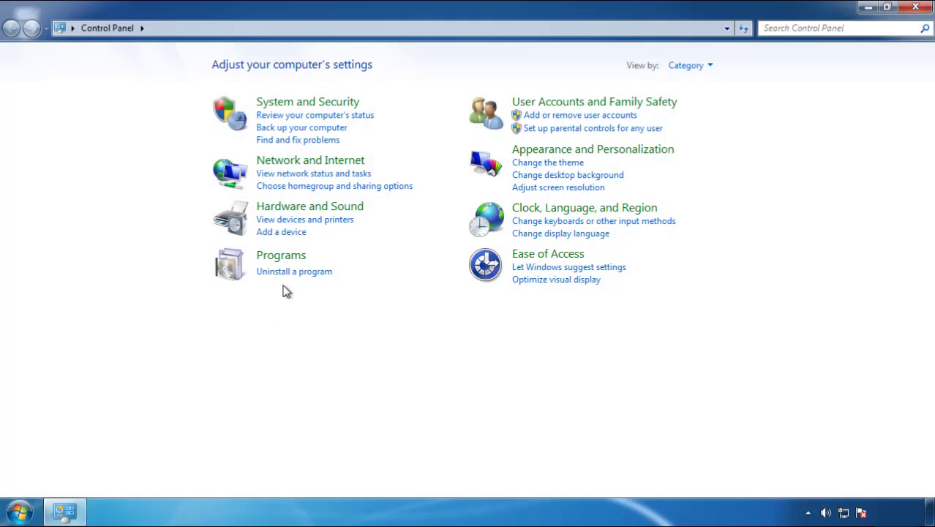
left_click(293, 274)
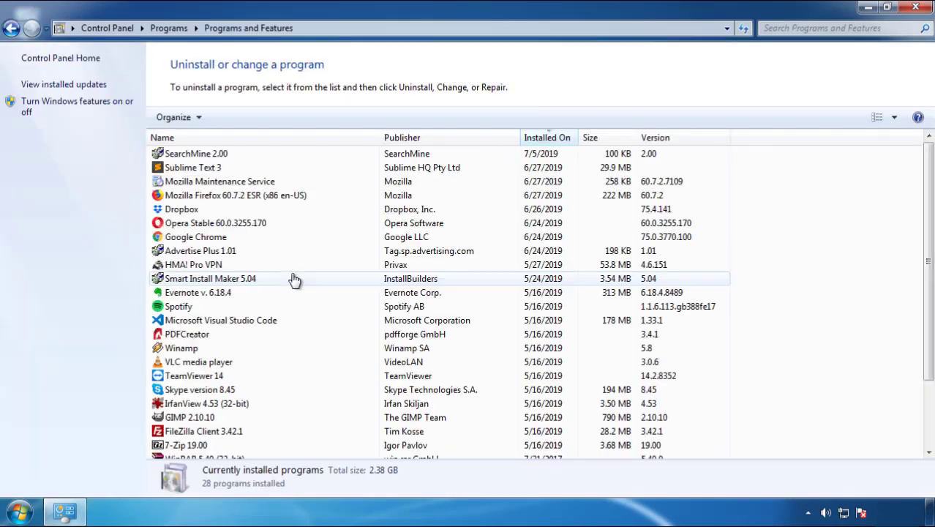
left_click(548, 139)
left_click(544, 142)
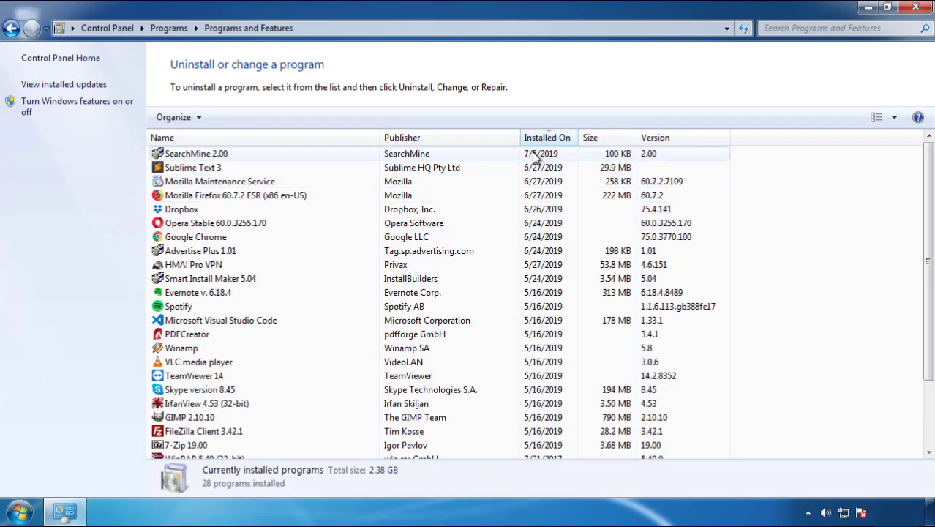
left_click(197, 157)
left_click(234, 118)
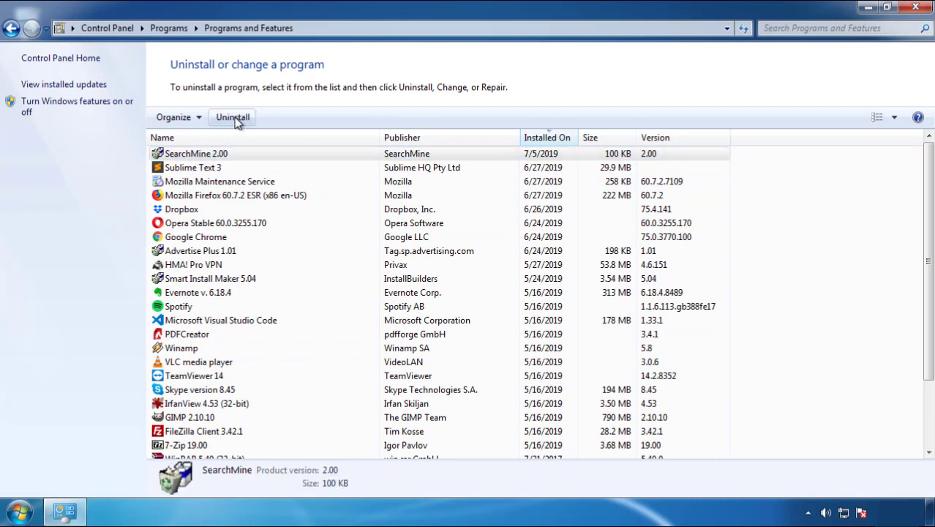
left_click(545, 392)
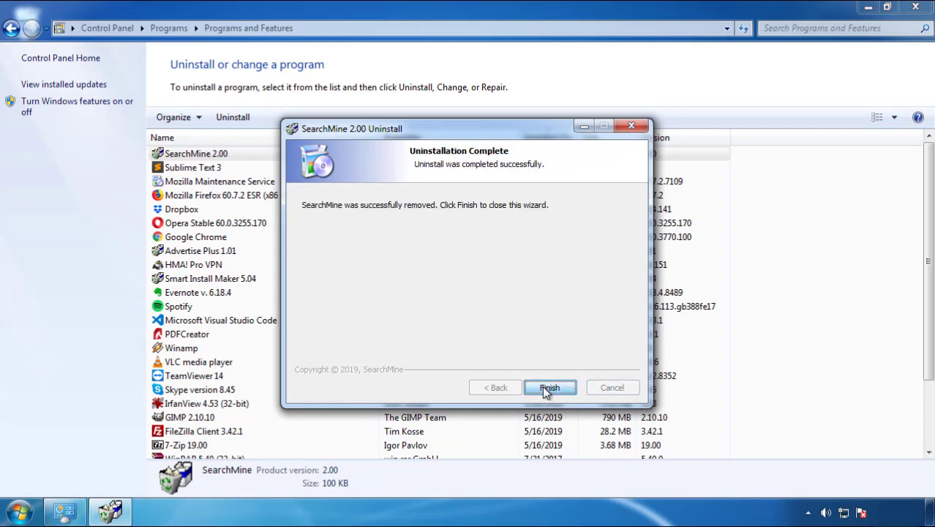
left_click(546, 387)
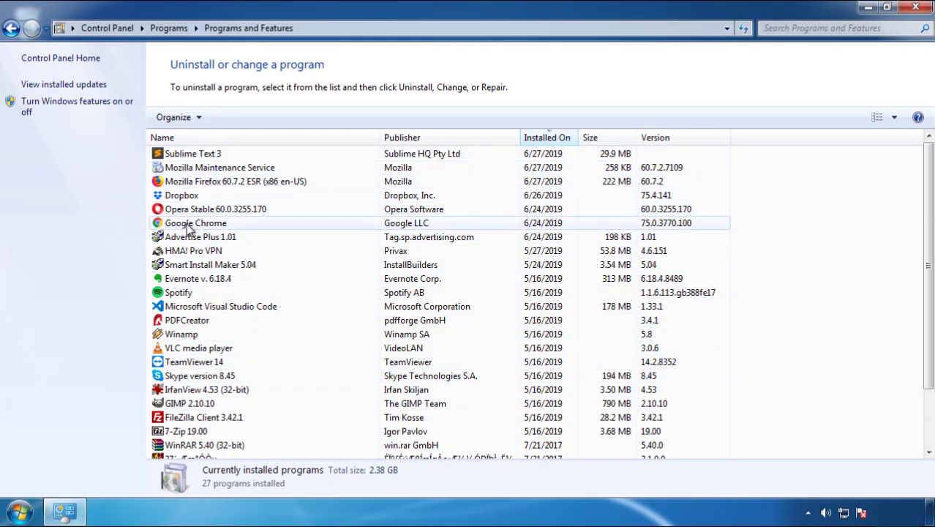
left_click(917, 9)
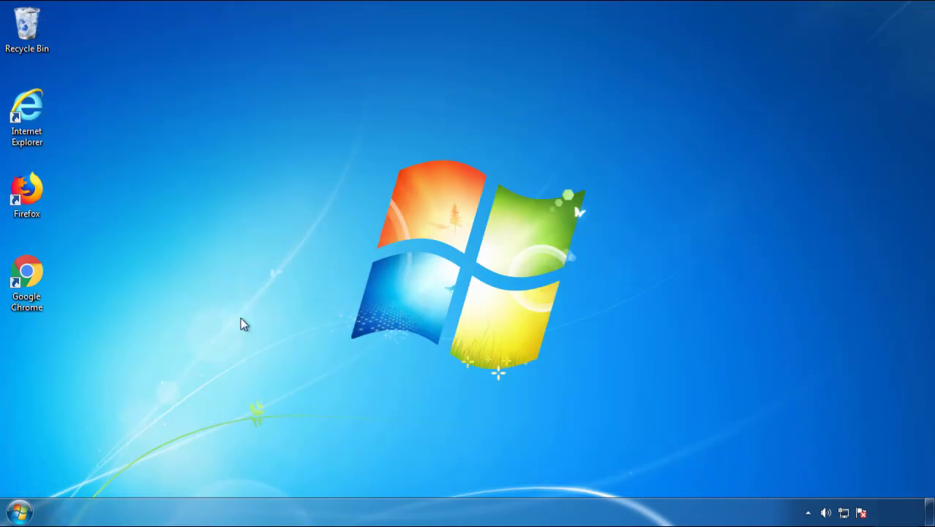
Restart Windows and boot into Safe Mode from the F8 advanced boot options.
left_click(17, 514)
left_click(254, 475)
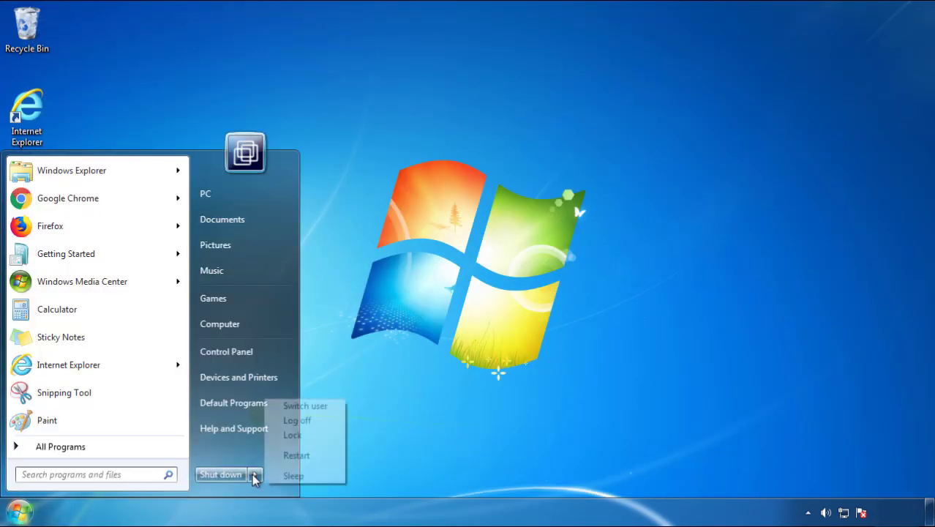
left_click(311, 463)
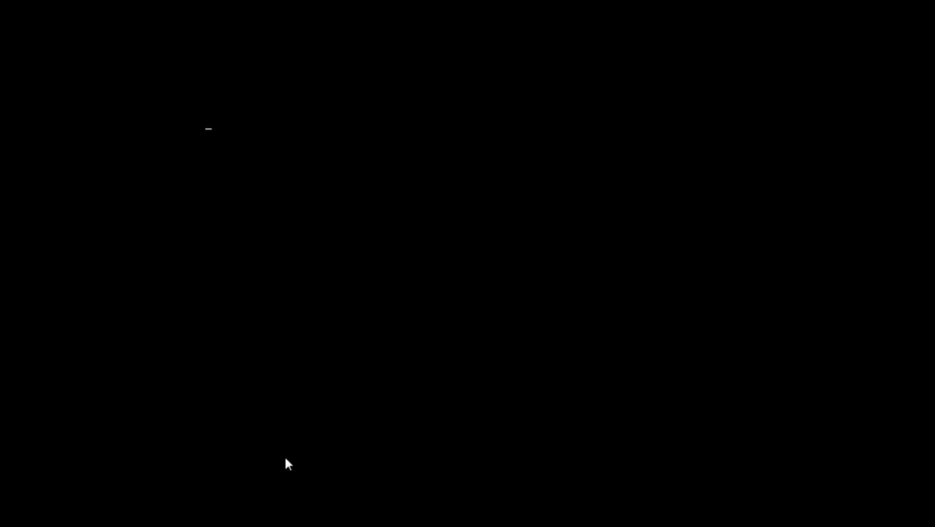
key("F8")
key("Down")
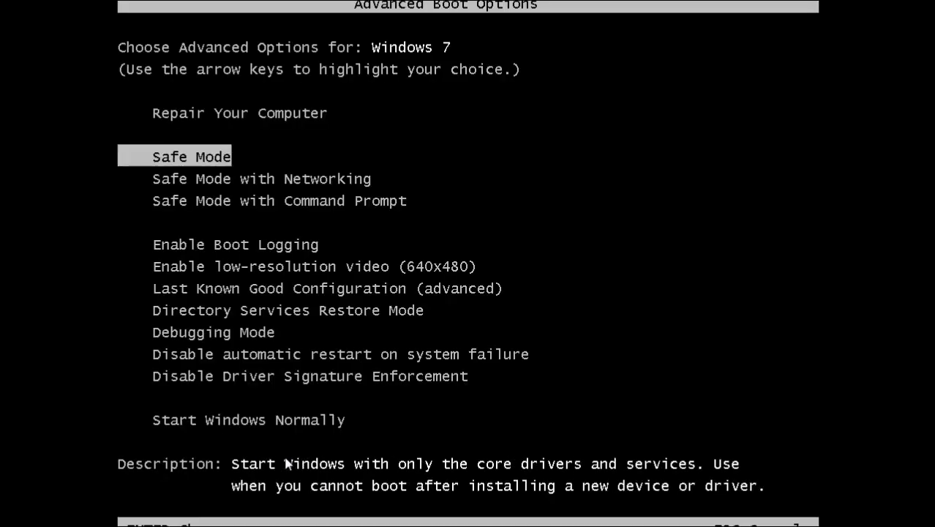
key("Return")
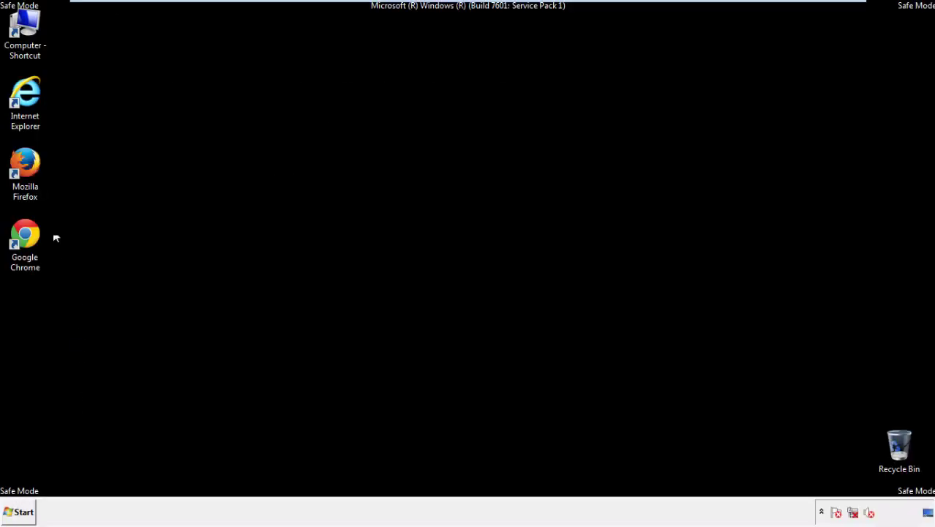
Launch Firefox, decline the default-browser prompt, and make the Menu Bar visible.
double_click(33, 169)
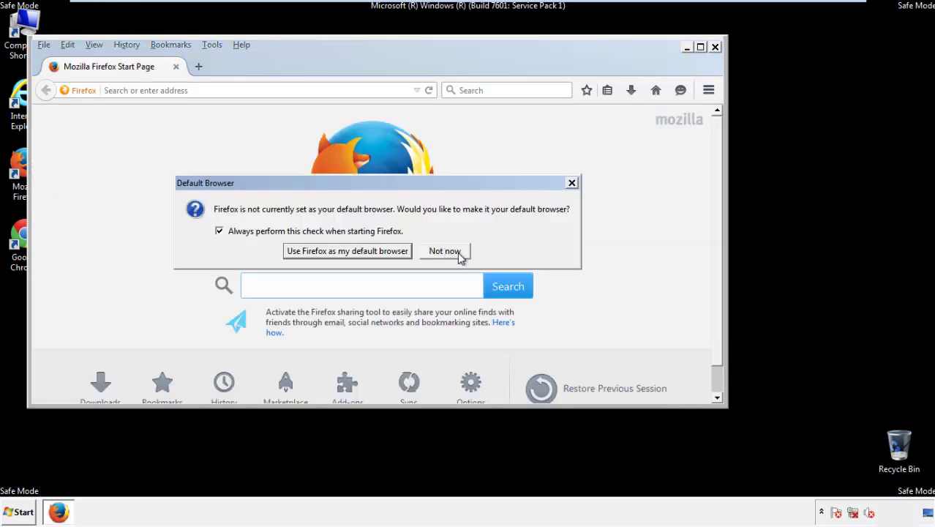
left_click(457, 251)
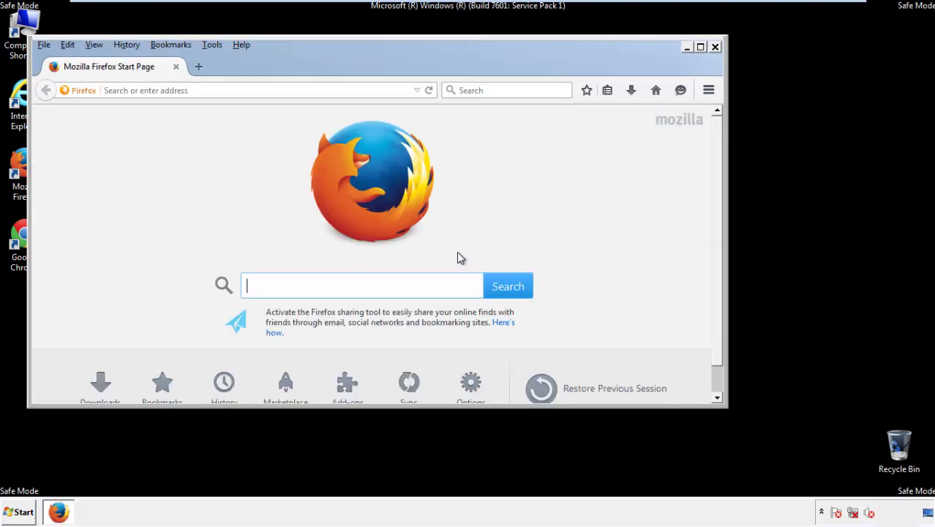
right_click(287, 62)
left_click(313, 110)
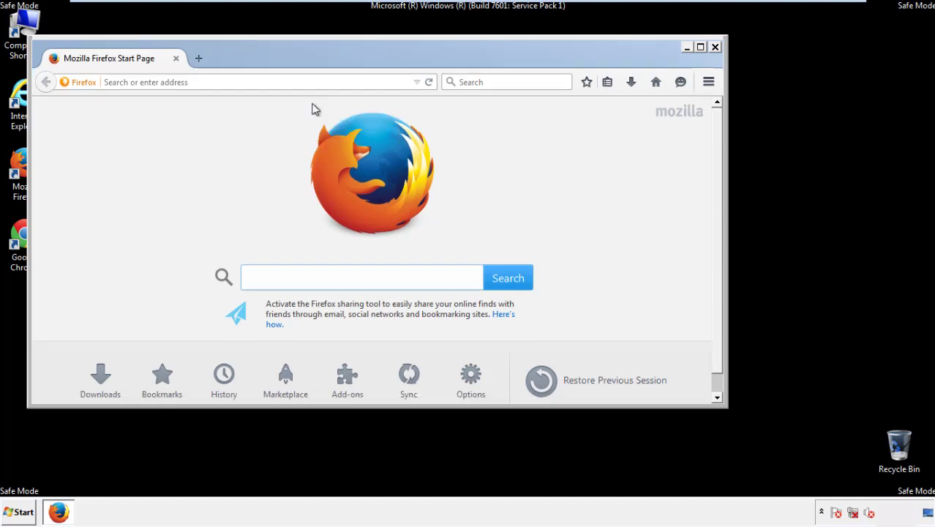
right_click(295, 61)
left_click(314, 117)
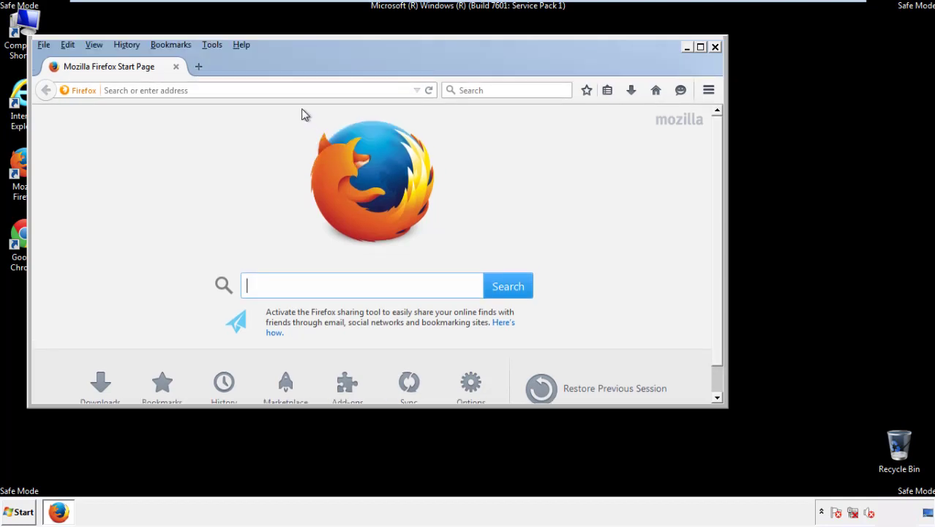
Clear Firefox history for Everything, including offline website data and site preferences.
left_click(132, 47)
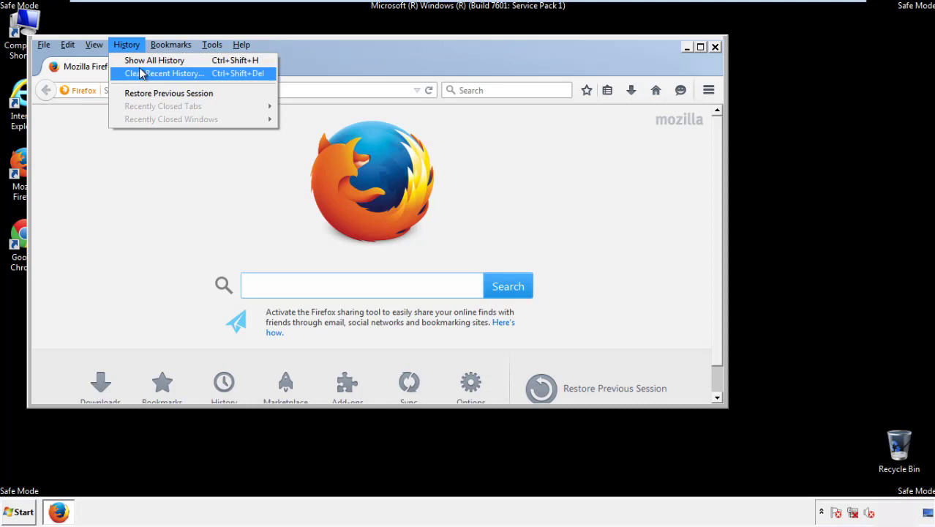
left_click(143, 74)
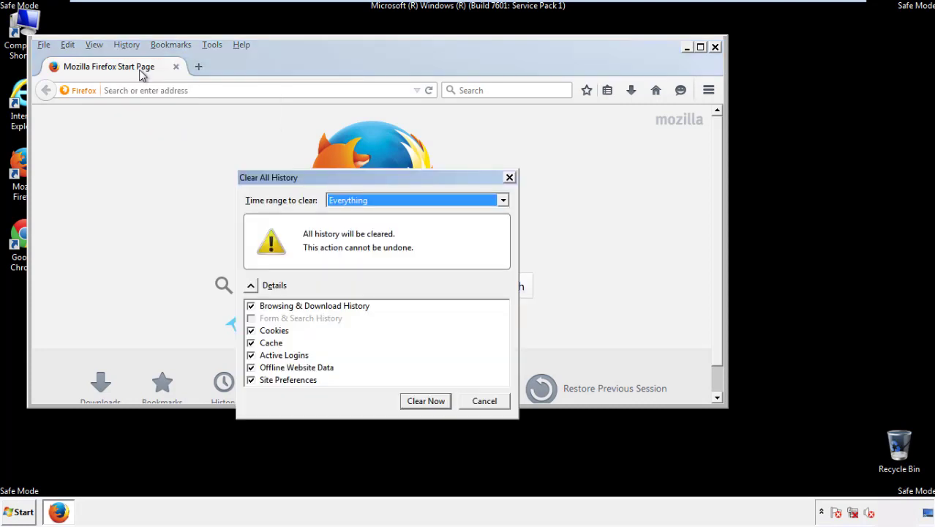
left_click(348, 202)
left_click(350, 275)
left_click(251, 367)
left_click(252, 368)
left_click(251, 381)
left_click(251, 380)
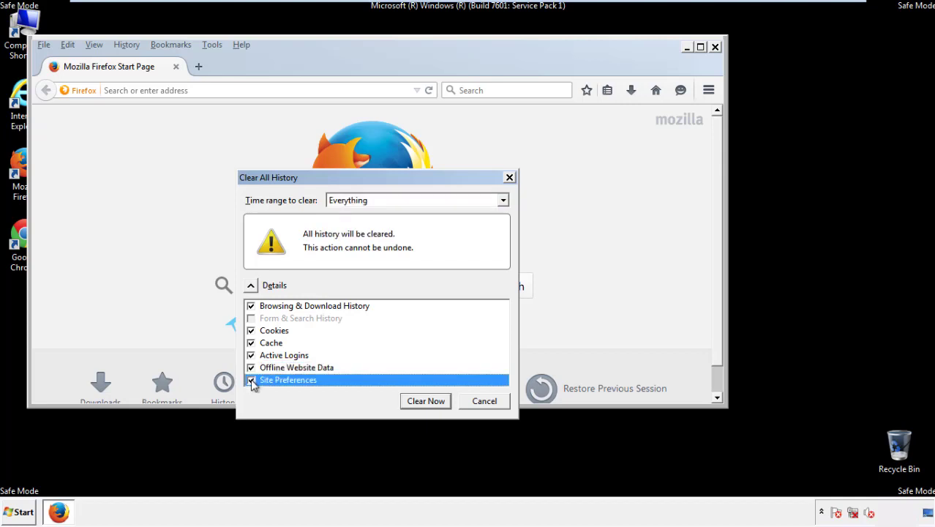
left_click(425, 401)
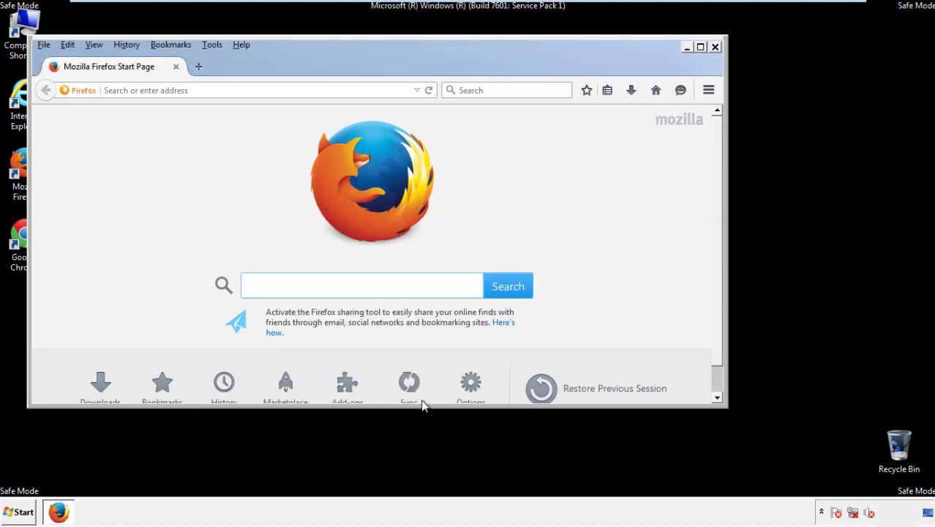
Refresh Firefox to its default settings from the Troubleshooting Information page.
left_click(242, 45)
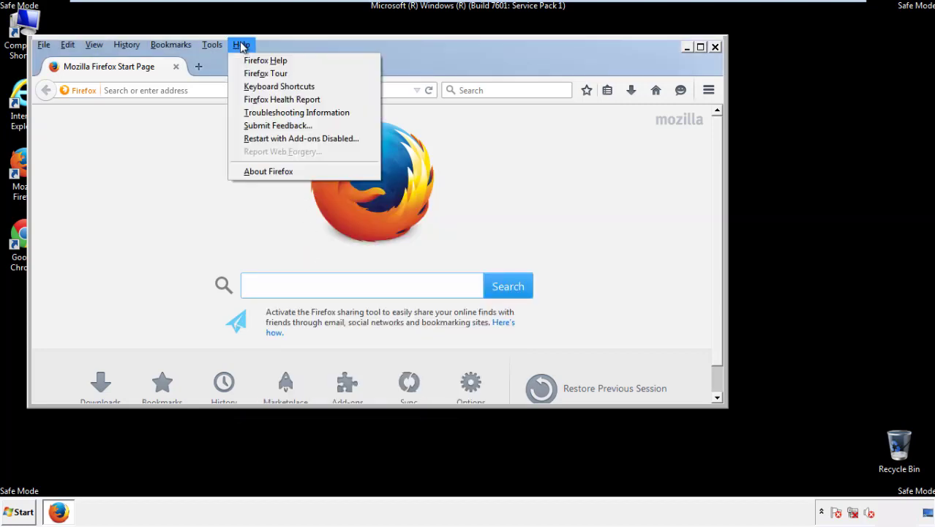
left_click(270, 112)
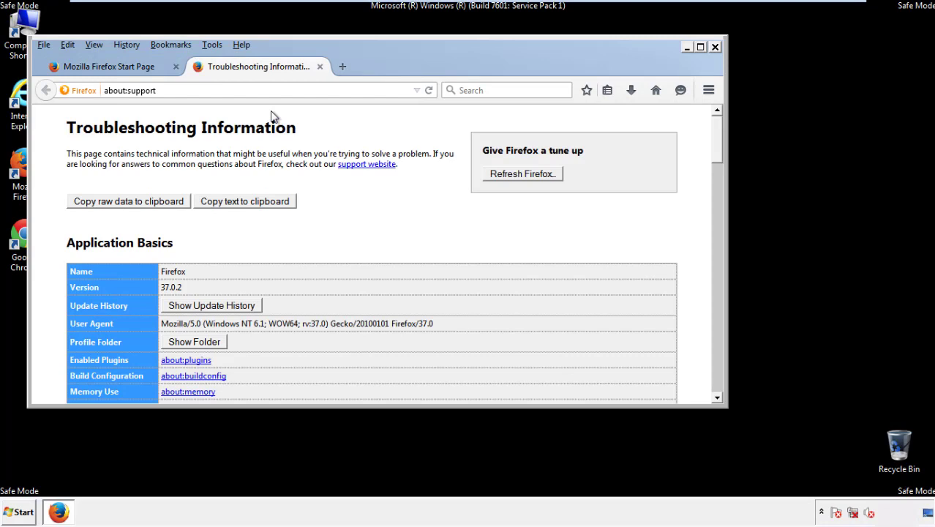
left_click(543, 177)
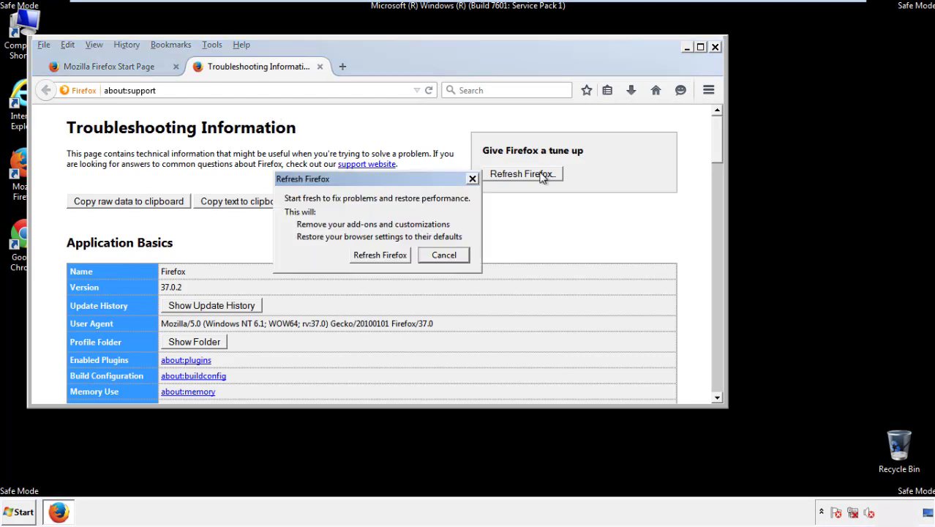
left_click(380, 255)
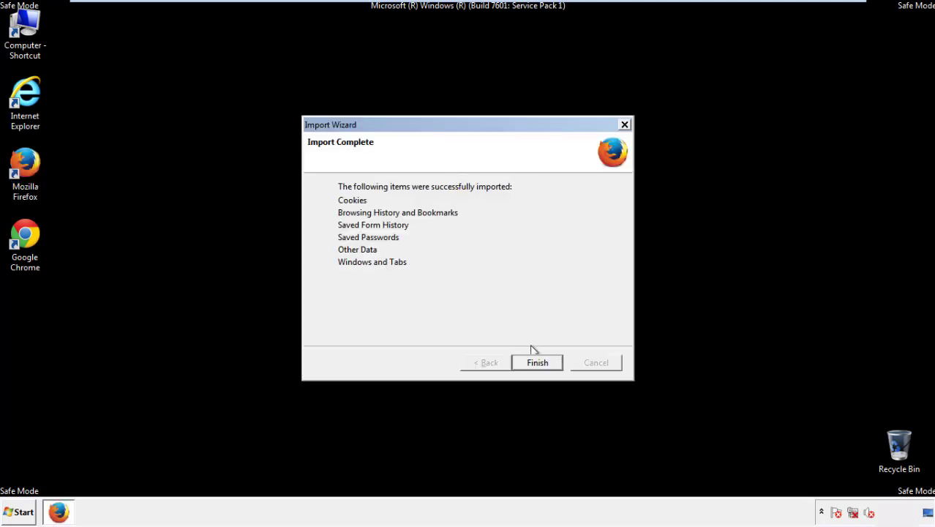
left_click(537, 363)
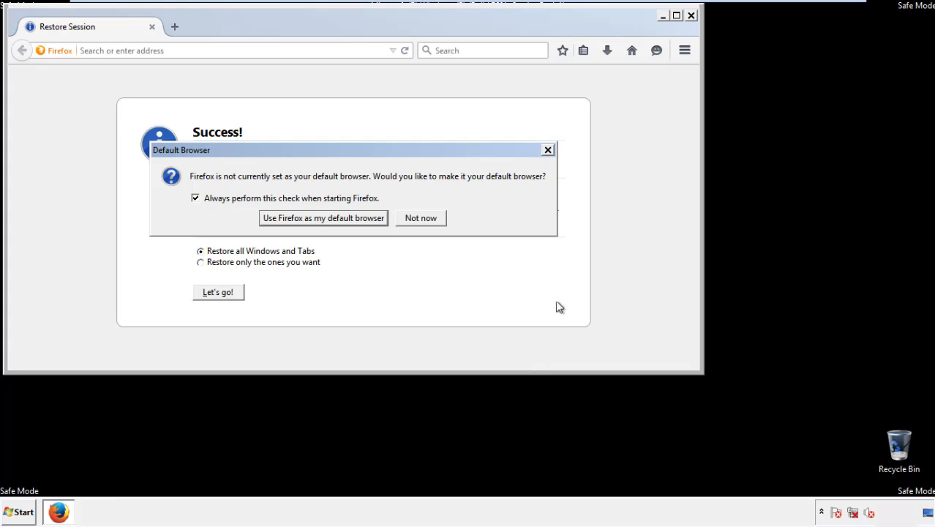
Decline the default-browser prompt, close Firefox, and launch Google Chrome.
left_click(422, 220)
left_click(691, 15)
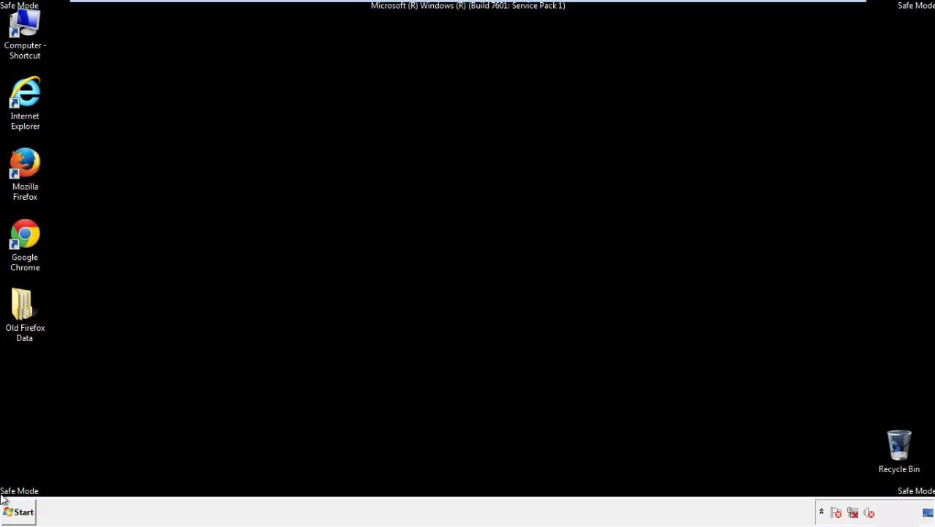
double_click(22, 233)
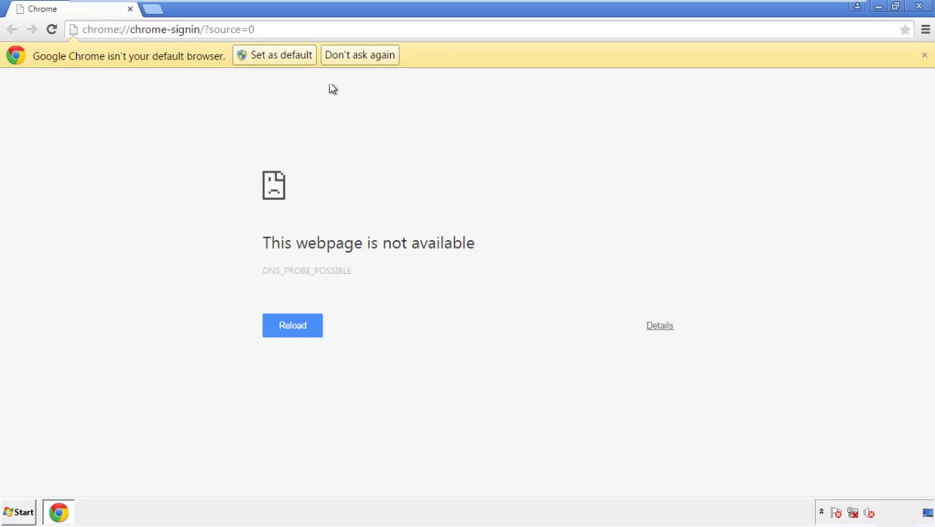
Dismiss Chrome's default-browser bar and bring up Clear browsing data from Settings' History page.
left_click(376, 55)
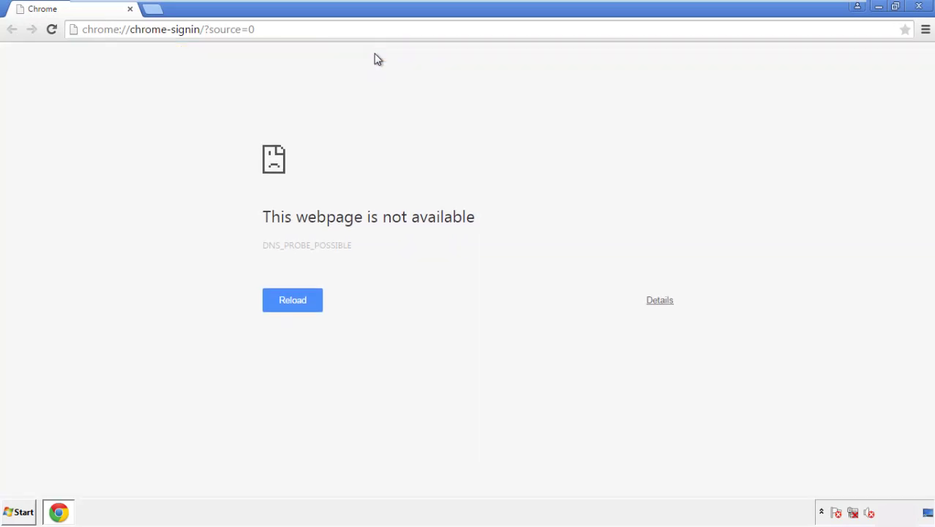
left_click(926, 30)
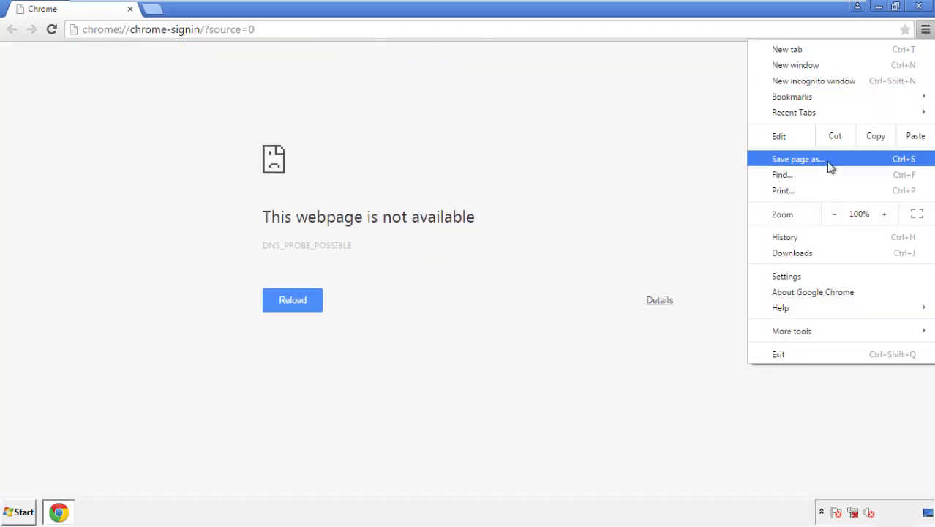
left_click(789, 276)
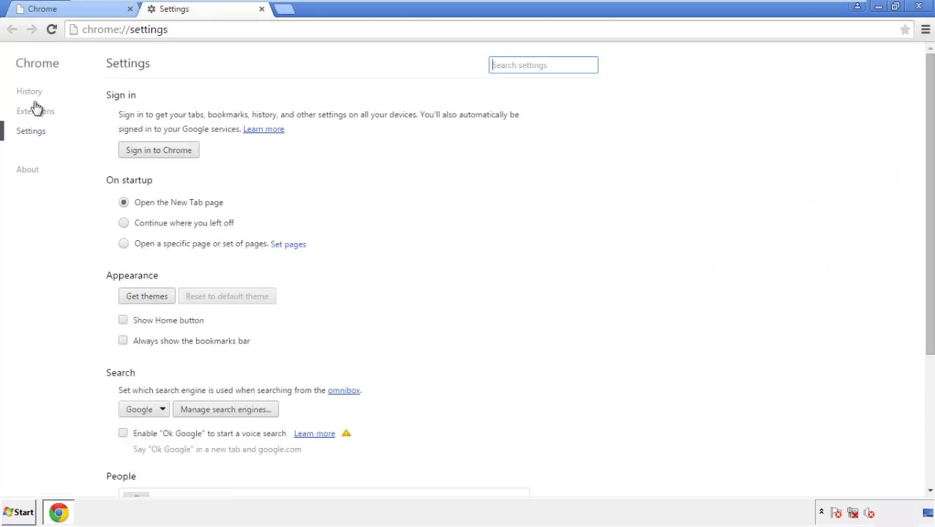
left_click(33, 93)
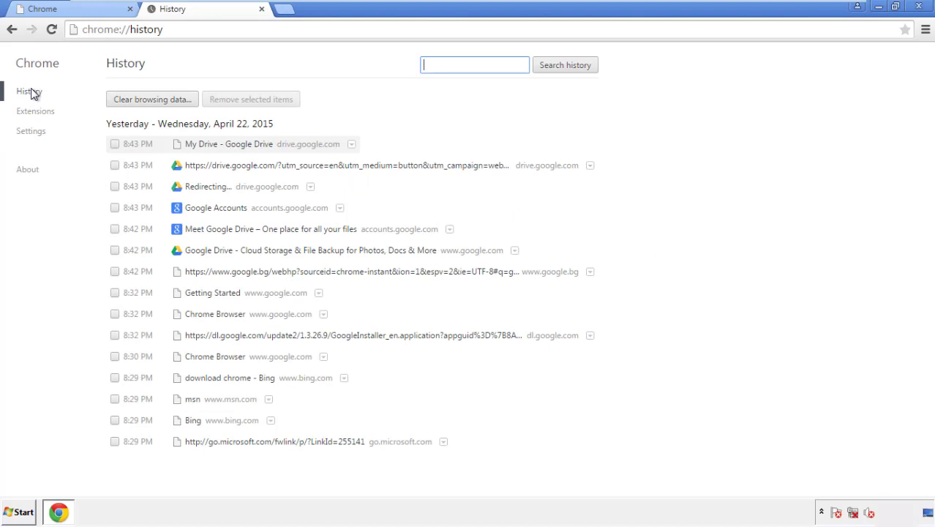
left_click(140, 102)
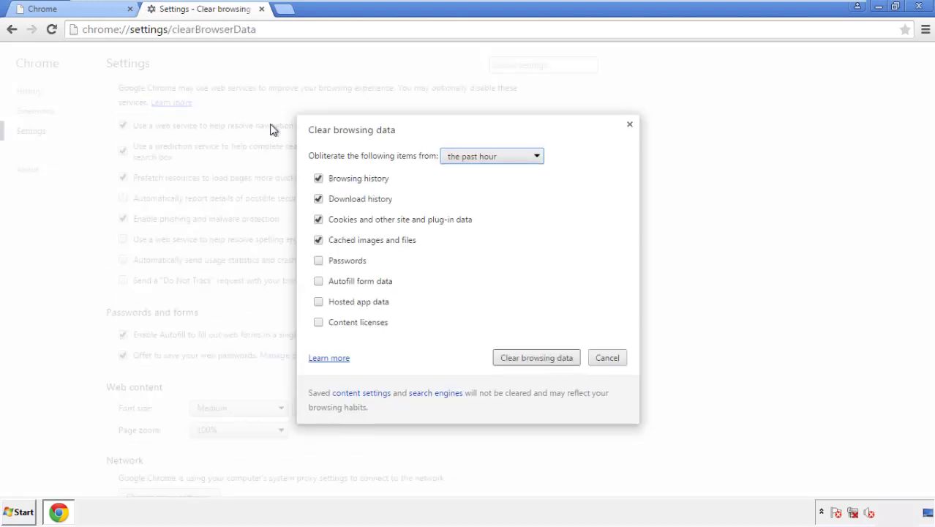
Clear Chrome browsing data from the beginning of time, including autofill form data.
left_click(471, 158)
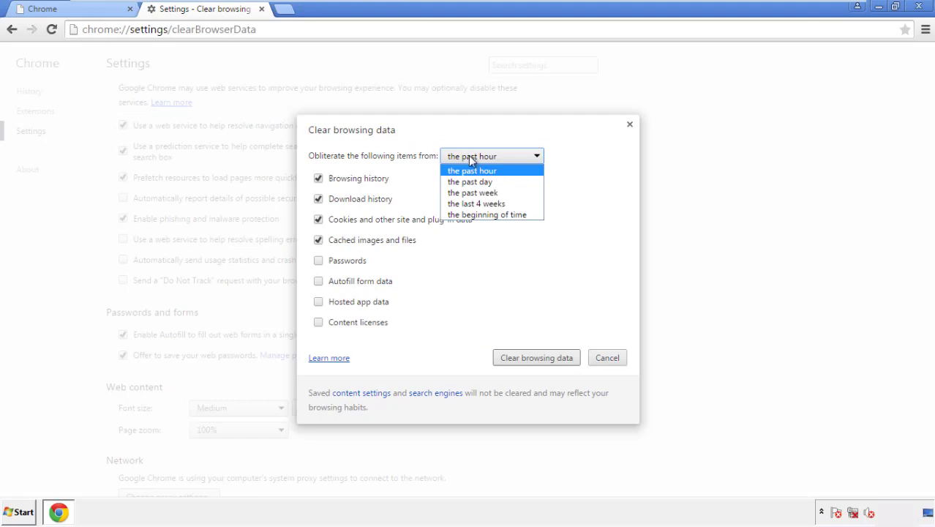
left_click(469, 216)
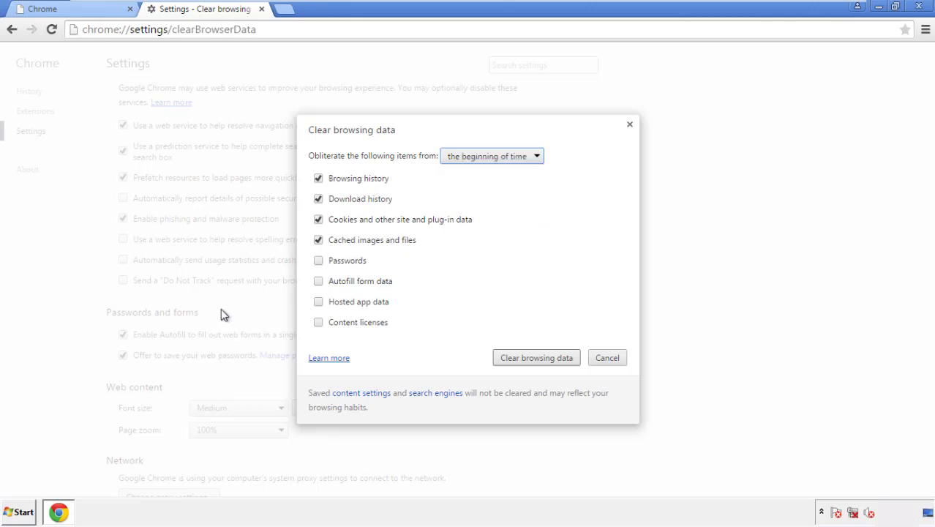
left_click(325, 286)
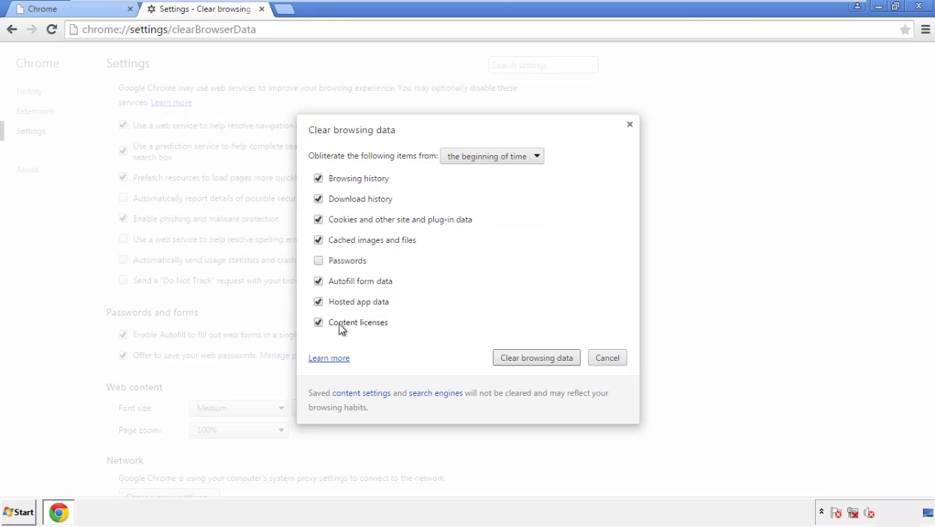
left_click(524, 360)
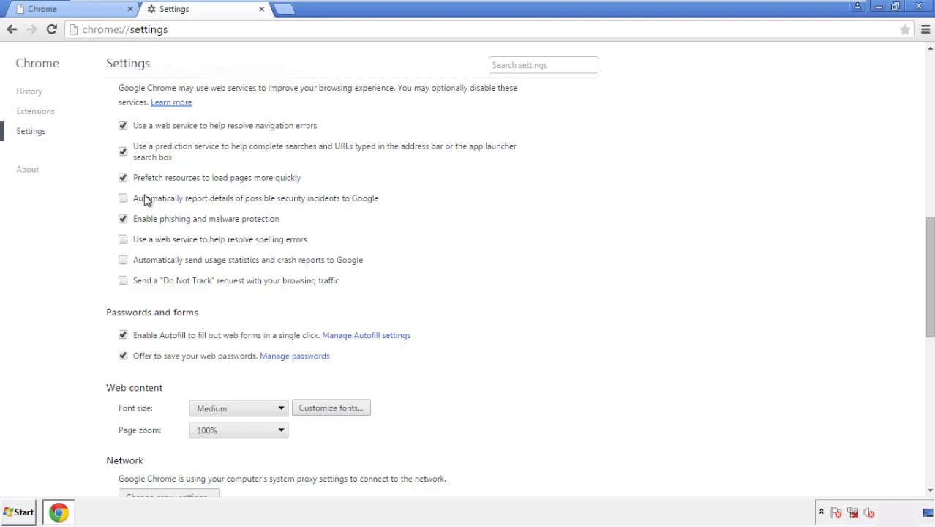
Reset Chrome settings to their original defaults and close the browser.
left_click_drag(929, 233, 911, 407)
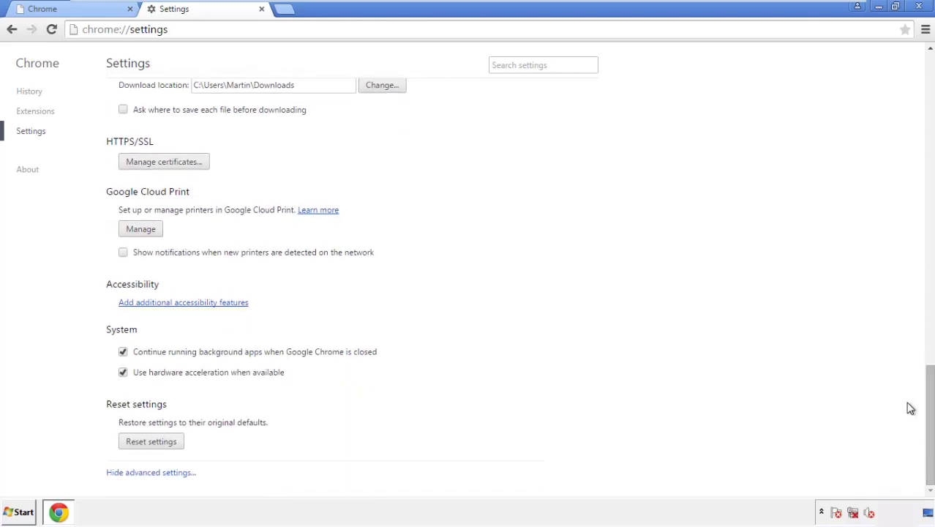
left_click(176, 447)
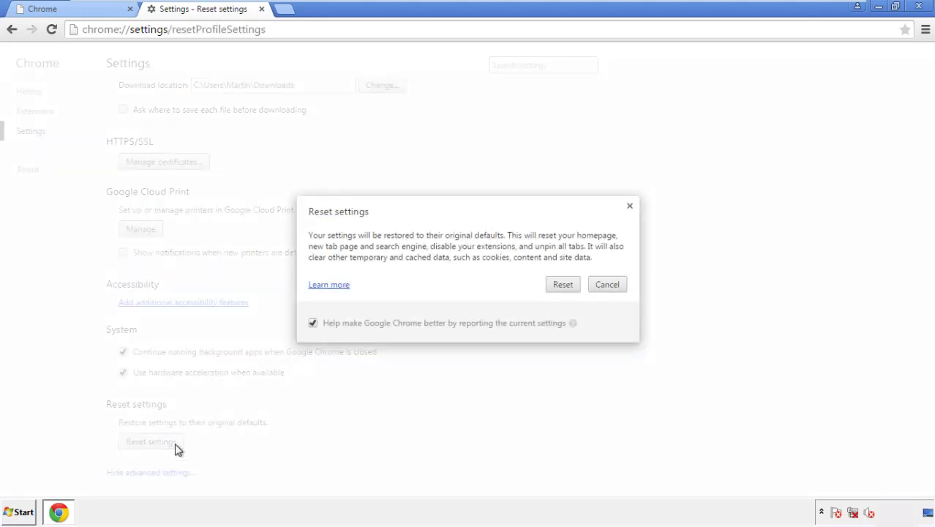
left_click(564, 285)
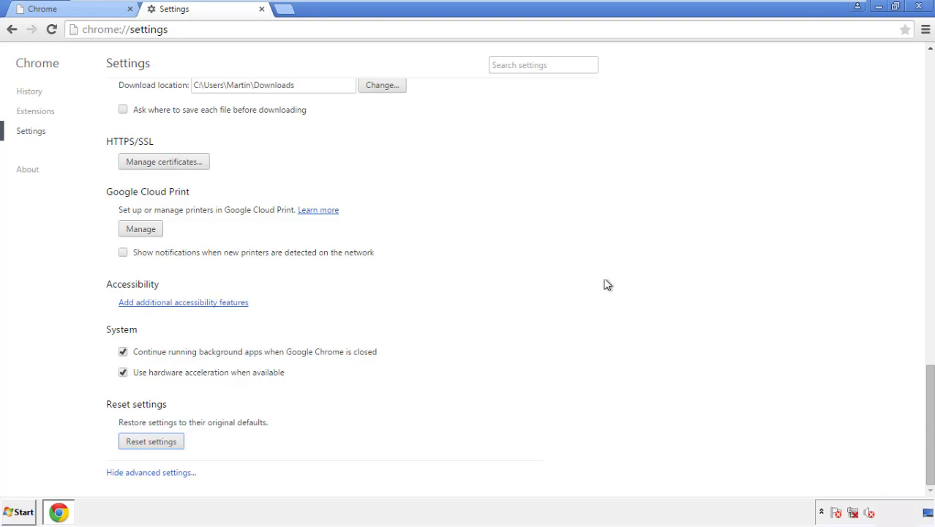
left_click(919, 6)
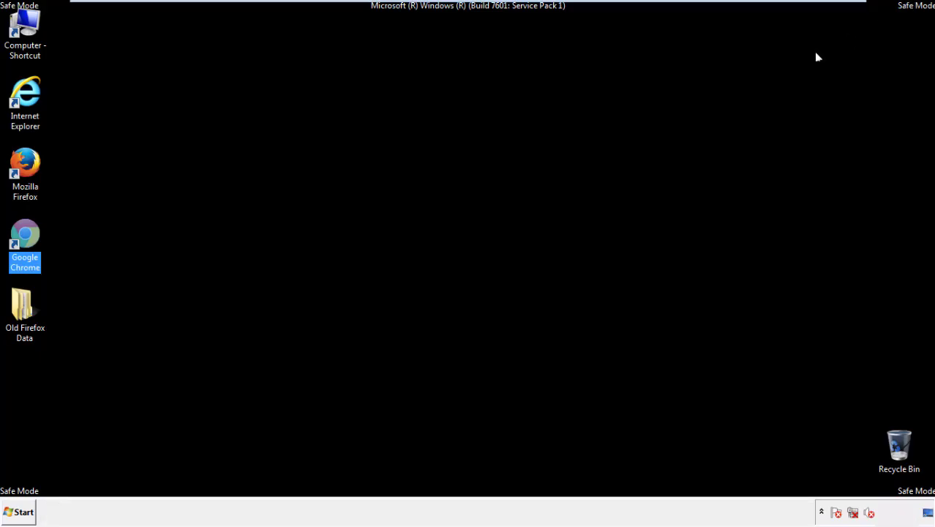
Remove the Search Mine extension in Firefox's Add-ons Manager, then close Firefox.
left_click(505, 236)
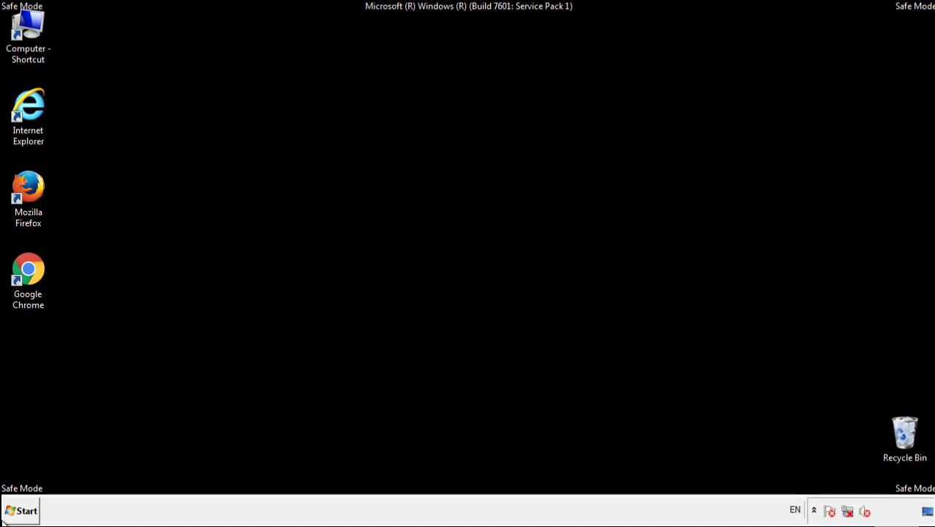
double_click(36, 182)
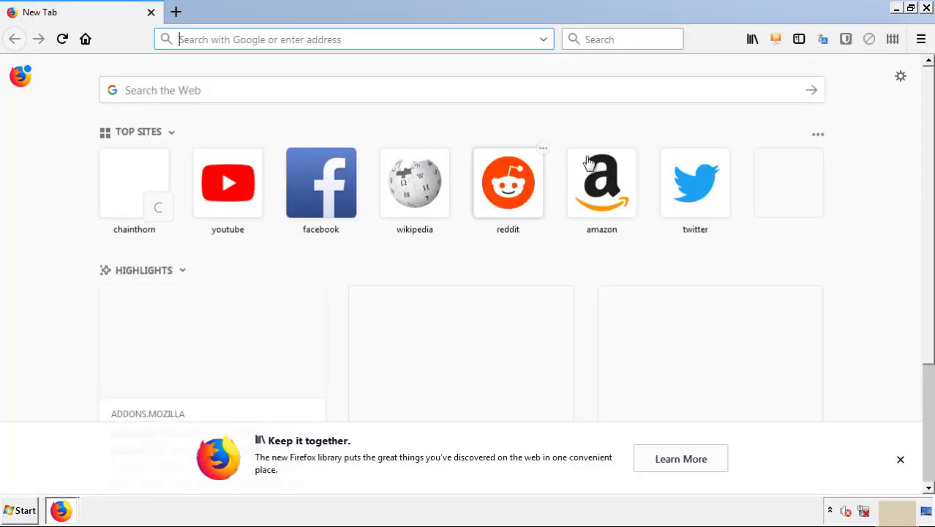
left_click(922, 39)
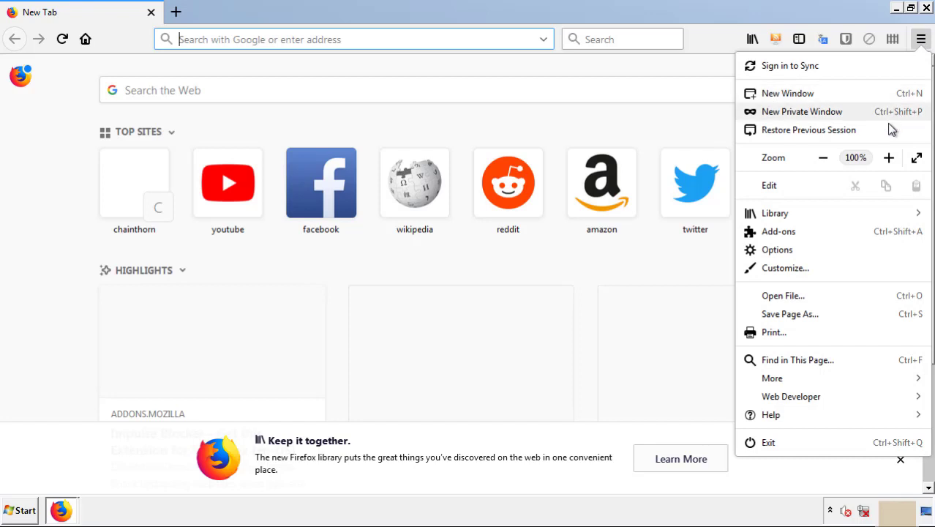
left_click(779, 232)
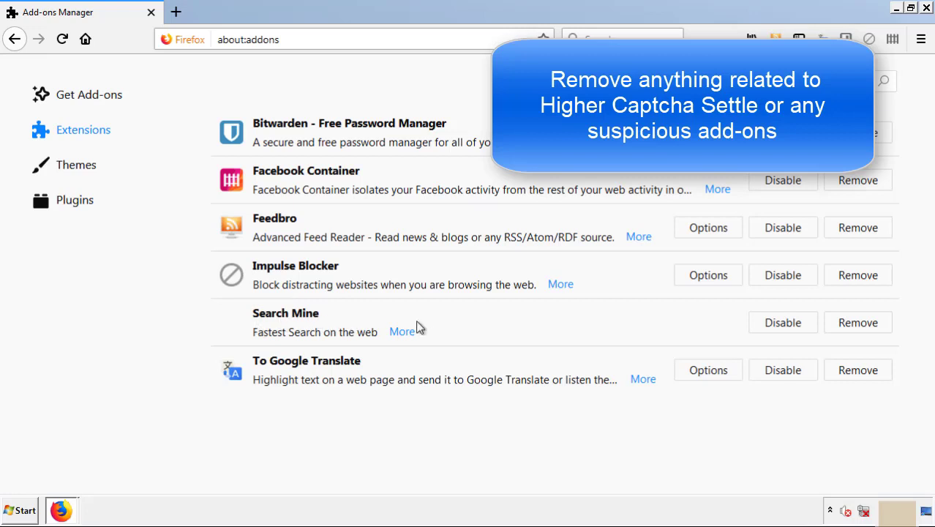
left_click(855, 326)
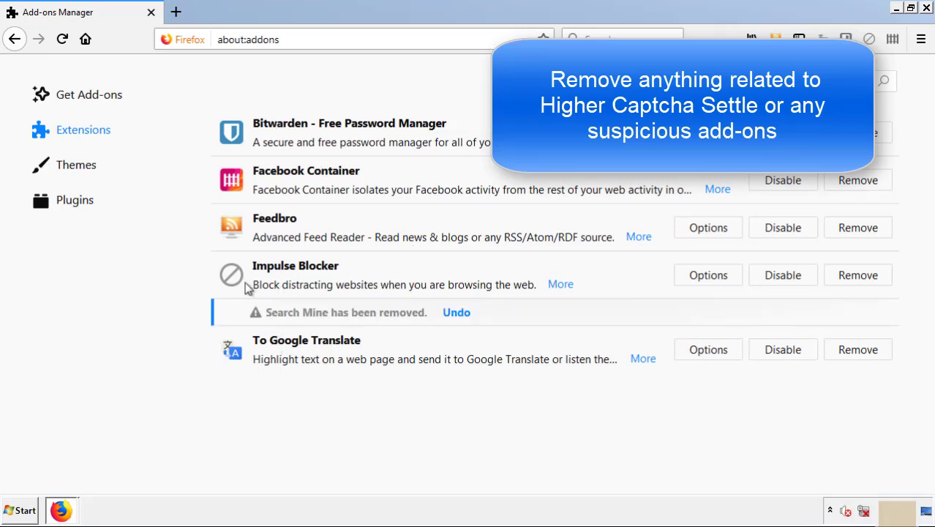
left_click(926, 9)
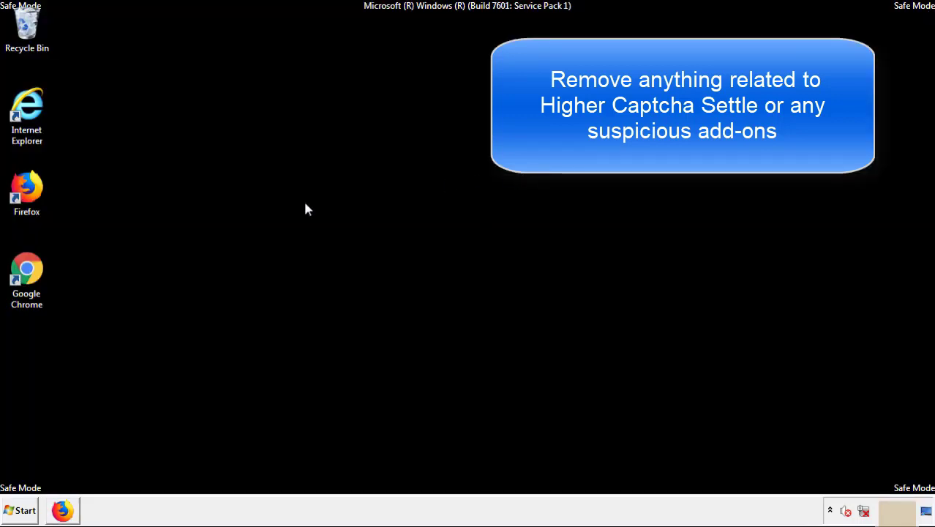
Launch Chrome and remove the Search Mine extension from More tools > Extensions.
double_click(26, 286)
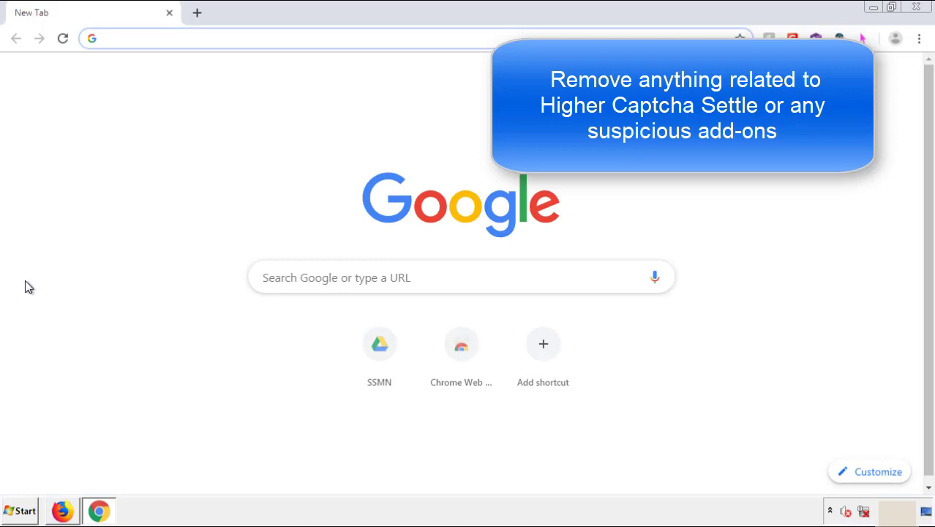
left_click(920, 38)
mouse_move(838, 257)
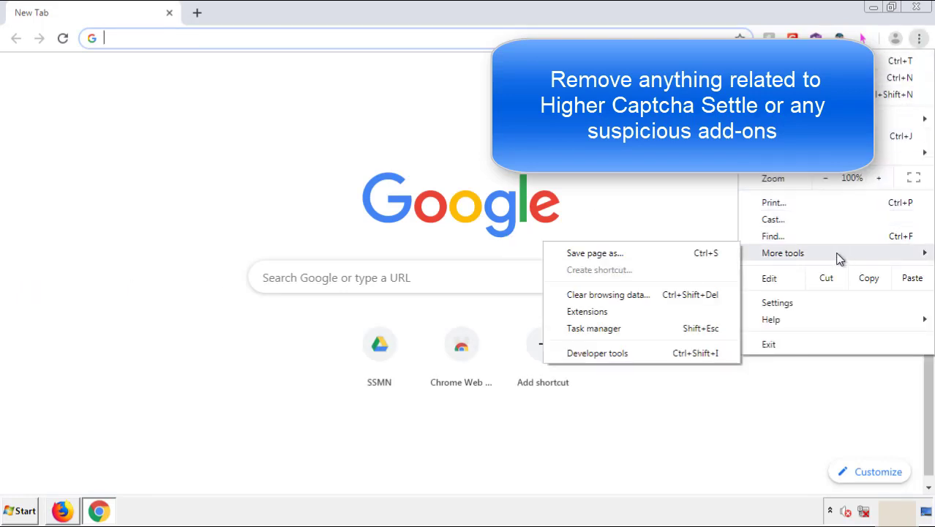
left_click(605, 310)
scroll(265, 244, "down", 8)
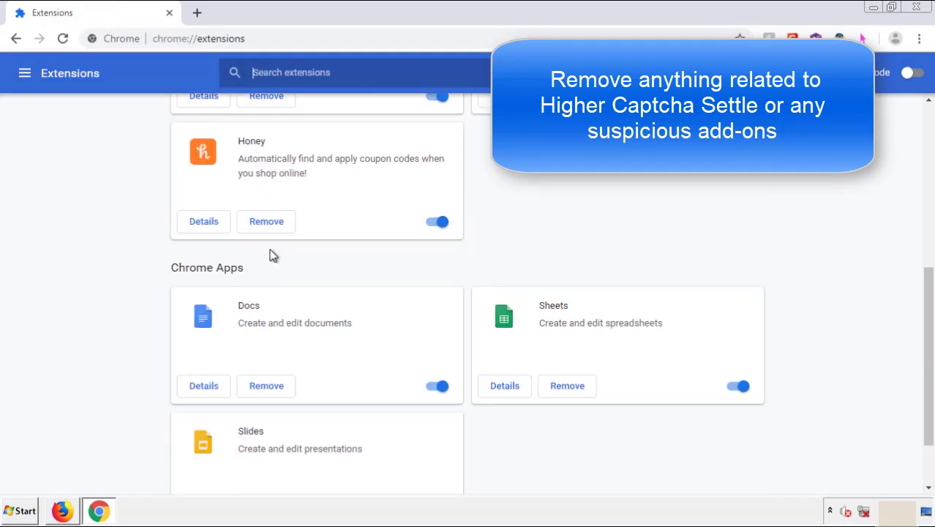
scroll(355, 267, "up", 8)
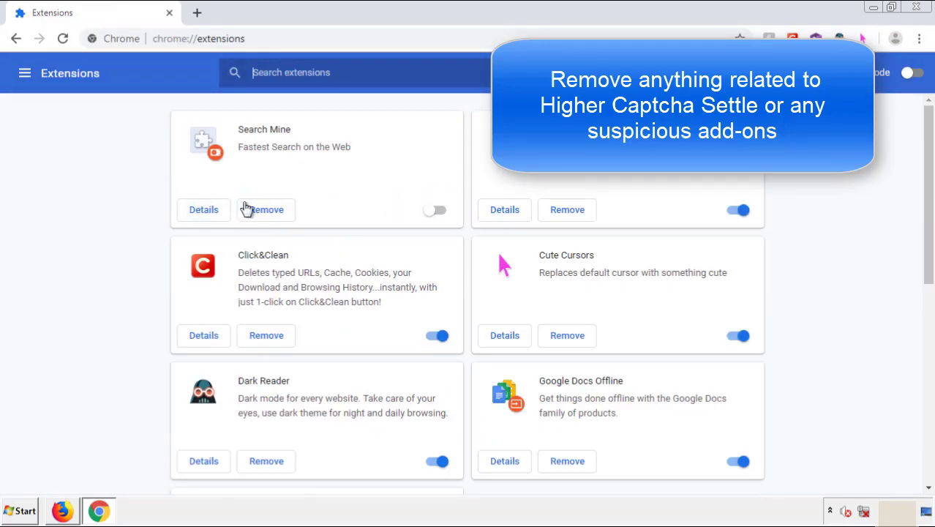
left_click(264, 215)
key("Return")
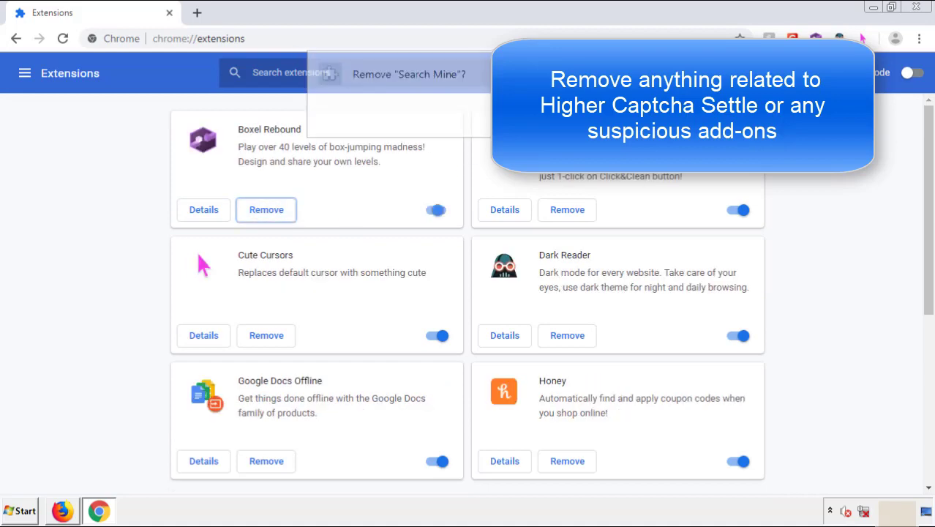
Close Chrome and restart the computer from the Start menu's Shut down options to leave Safe Mode.
left_click(917, 6)
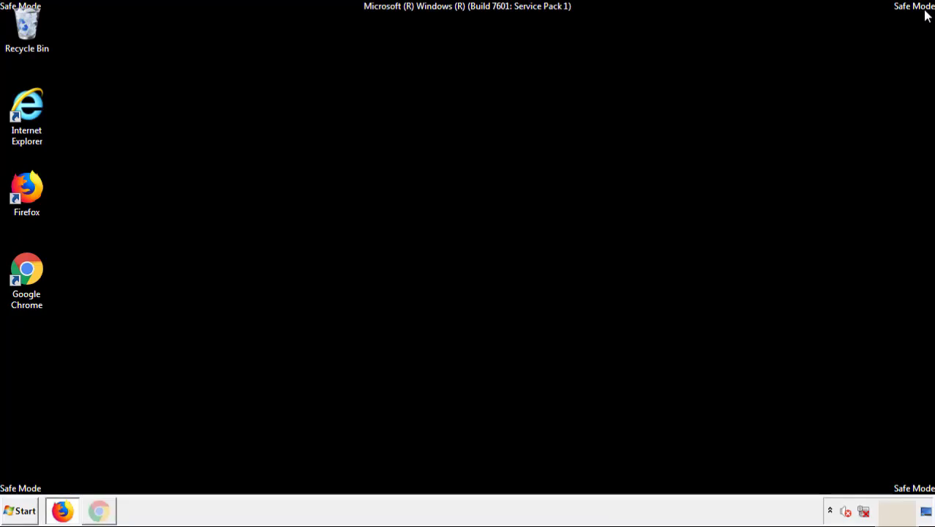
left_click(24, 514)
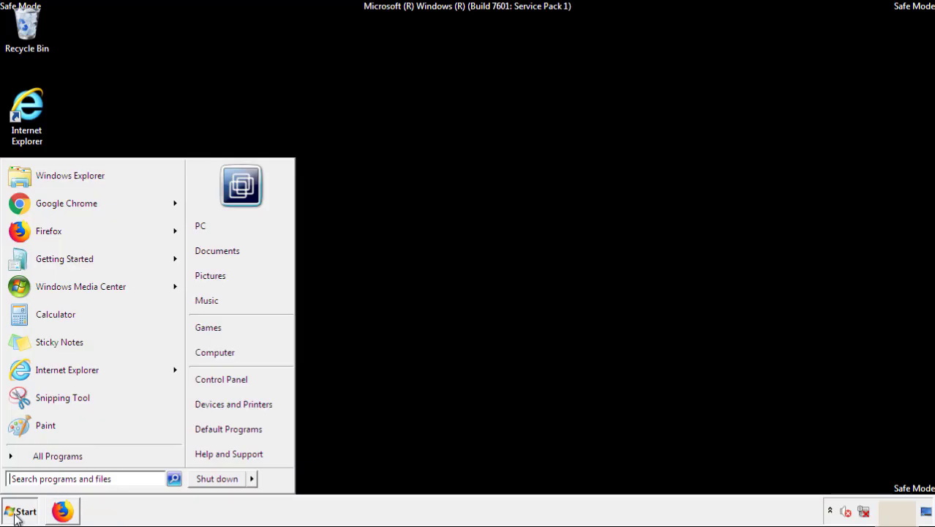
left_click(253, 479)
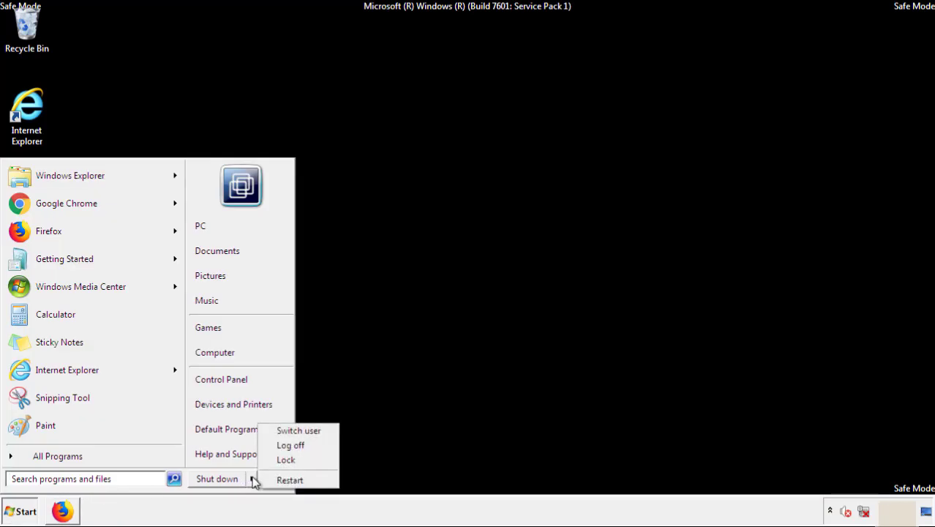
left_click(290, 480)
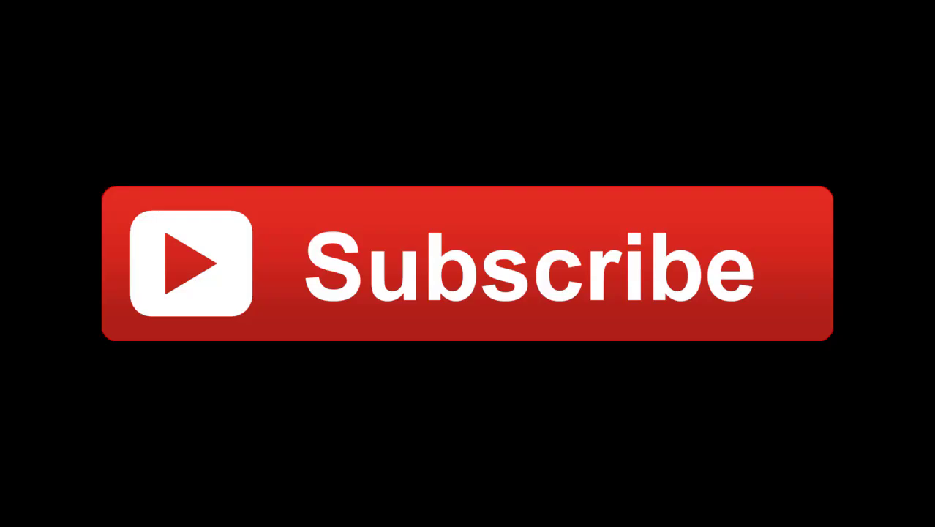